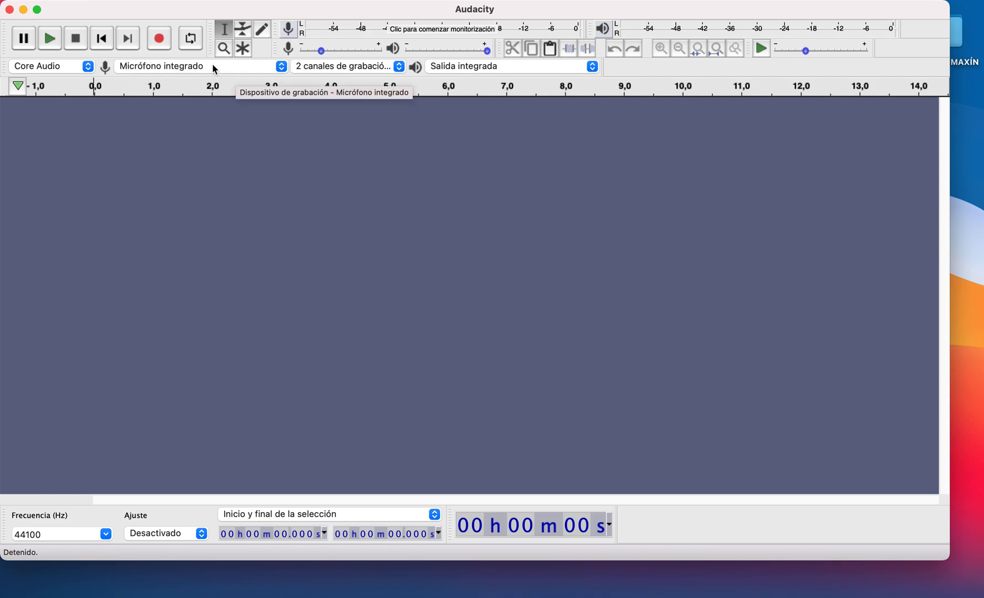
# Step: Record a spoken stereo clip about 8 s long using Micrófono integrado as the recording device
pyautogui.click(283, 73)
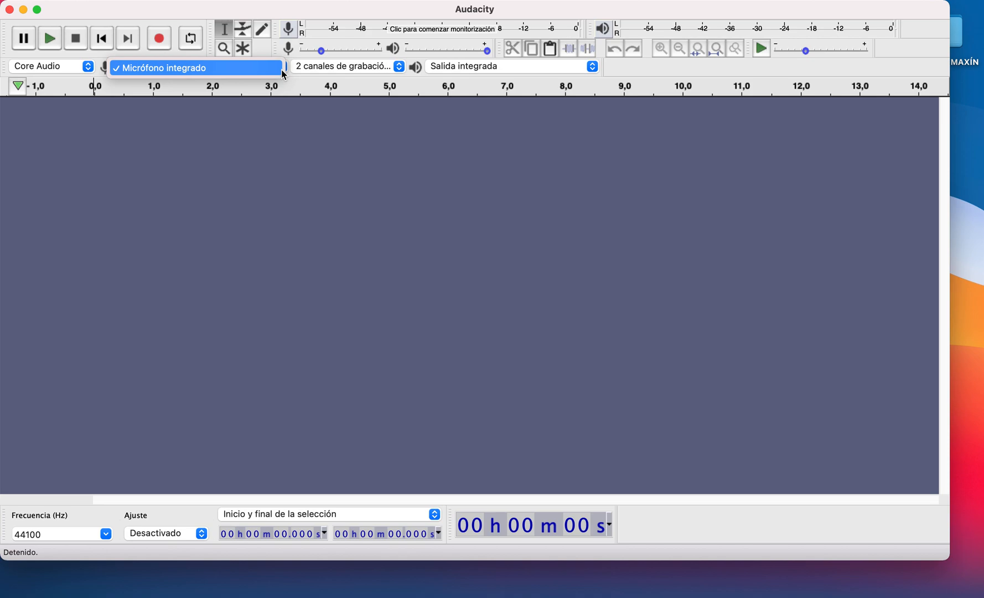
pyautogui.click(300, 83)
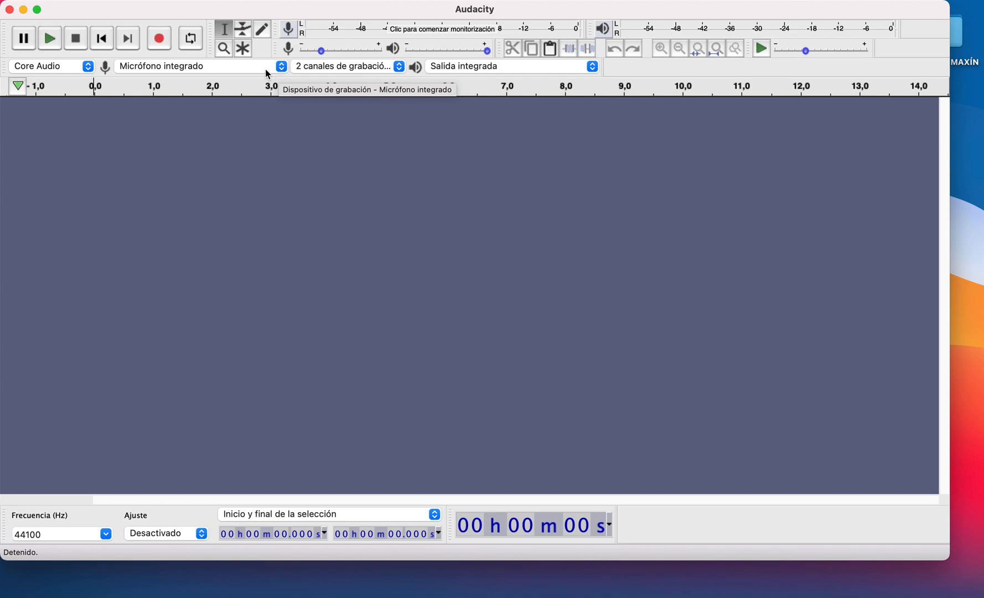
pyautogui.click(159, 39)
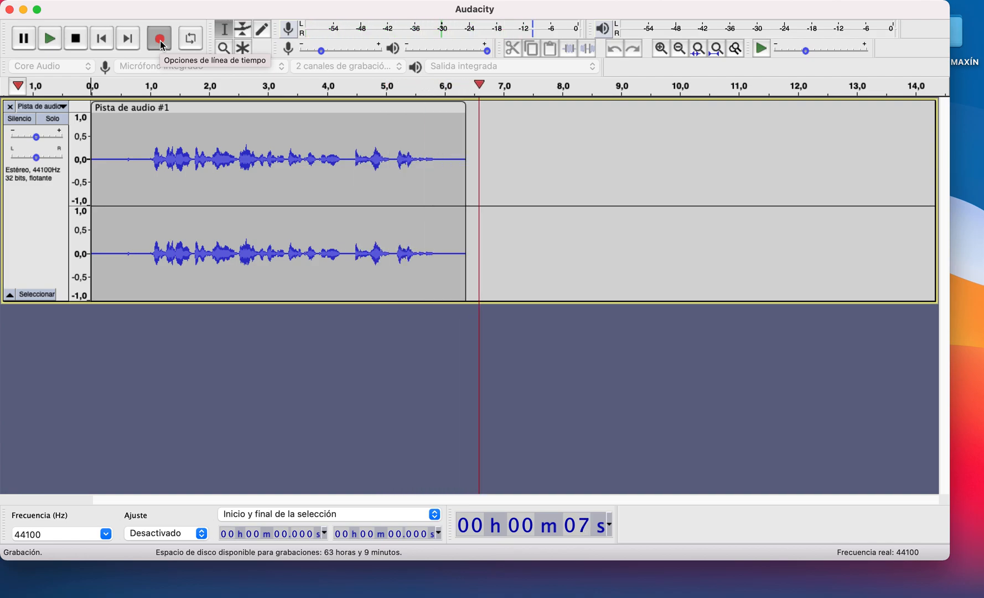
pyautogui.click(75, 38)
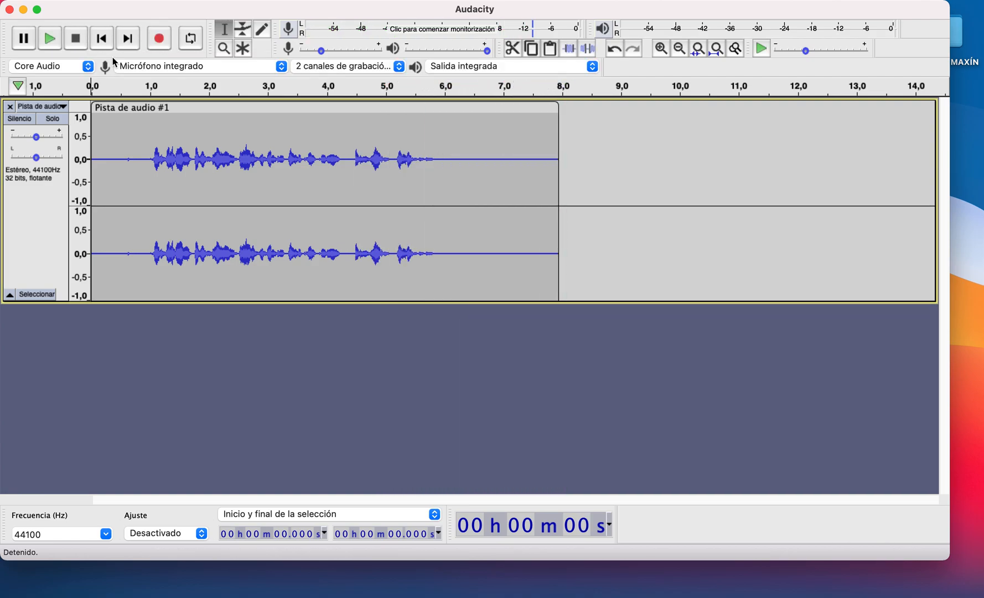
# Step: Raise the system volume and play back the voice recording twice from just before the speech begins at about 1 s
pyautogui.click(149, 163)
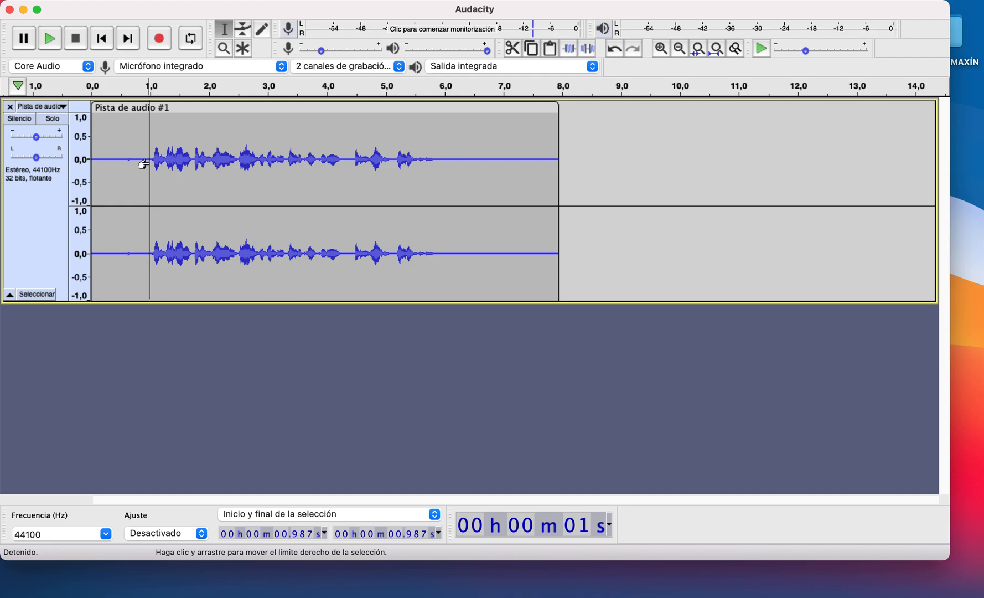
pyautogui.press('XF86AudioRaiseVolume')
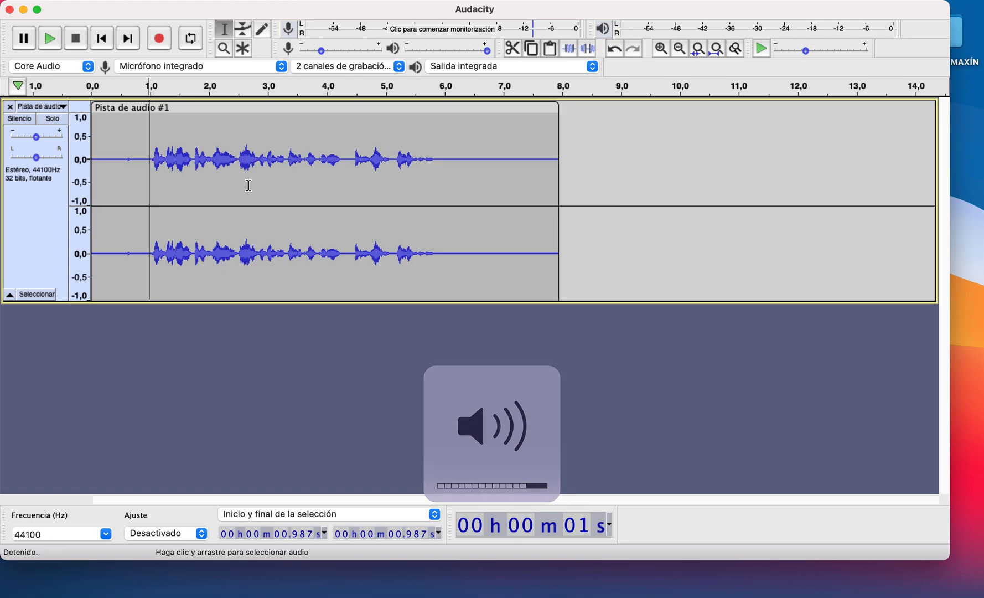
pyautogui.press('space')
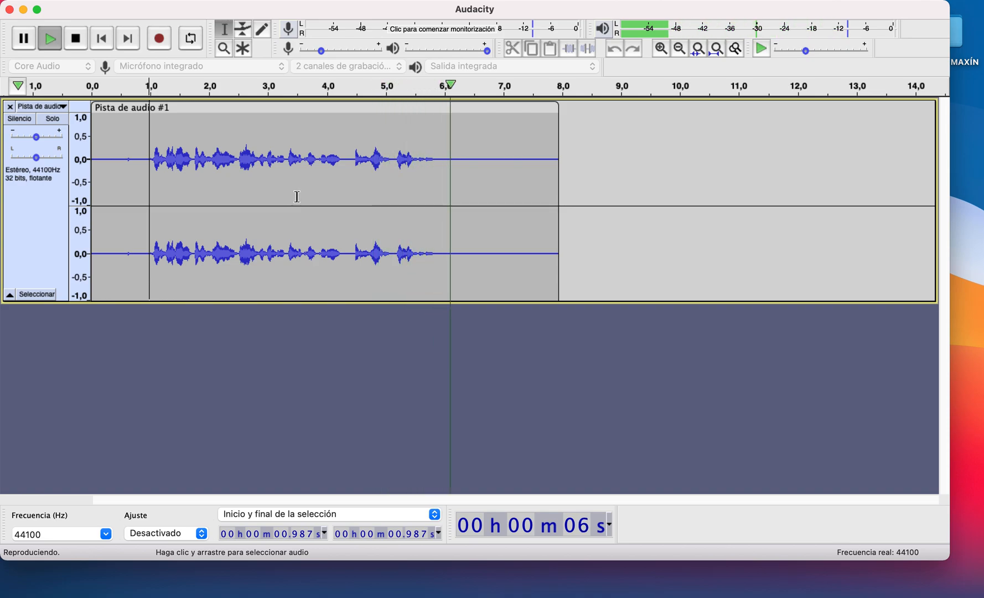
pyautogui.press('space')
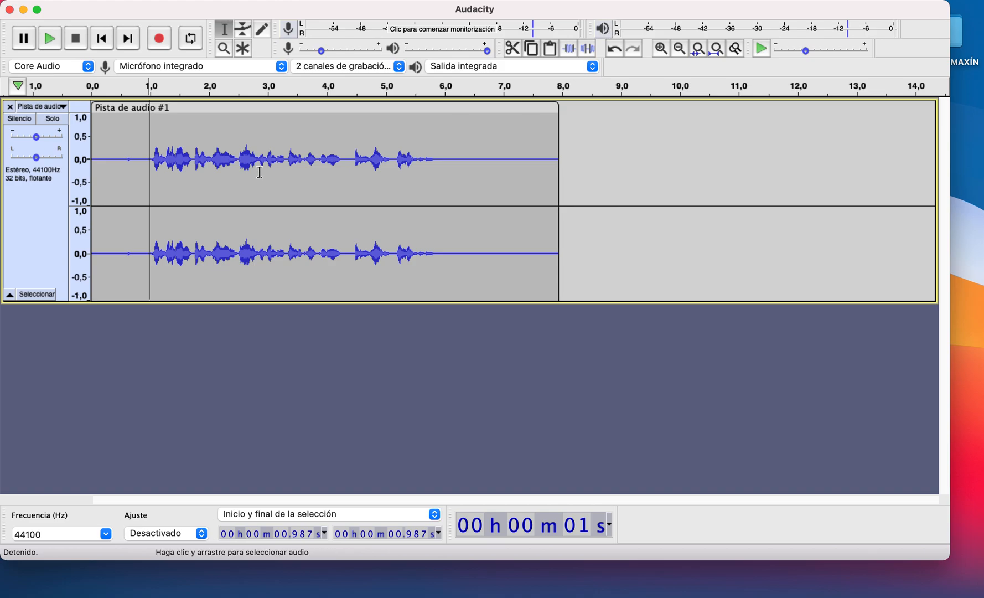
pyautogui.click(144, 160)
pyautogui.press('space')
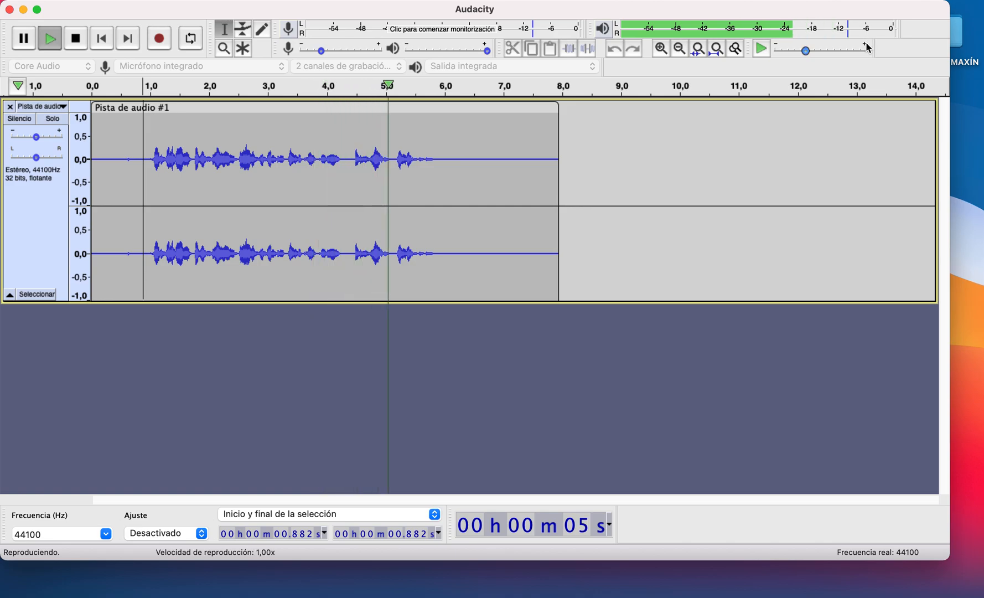
pyautogui.press('space')
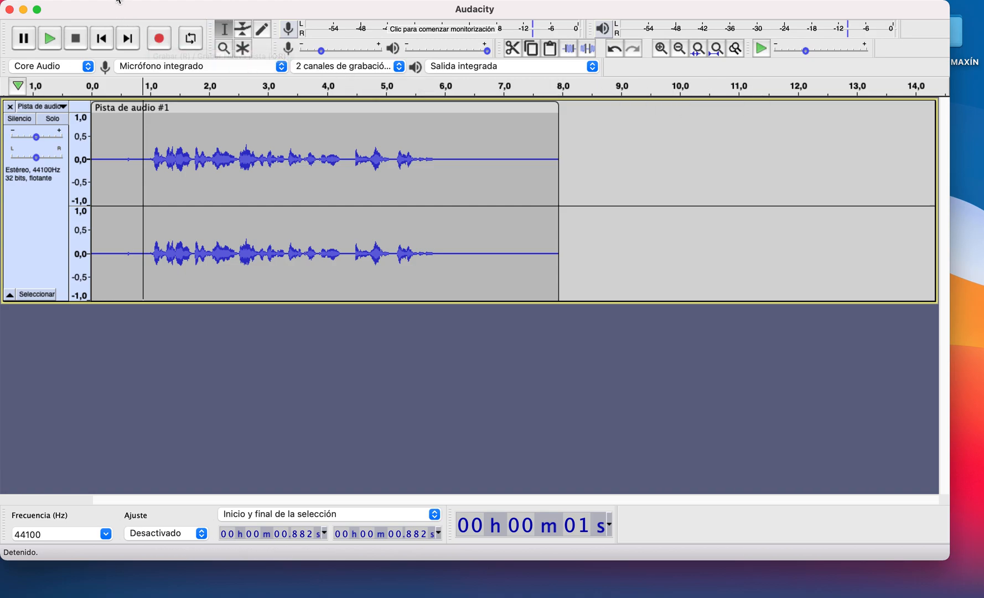
# Step: Import the song O-Sonoro-Maxin-Setedezasete-01-Dou-mil-voltas from the O SONORO MAXÍN desktop folder as a new track
pyautogui.moveTo(684, 12); pyautogui.dragTo(646, 13)
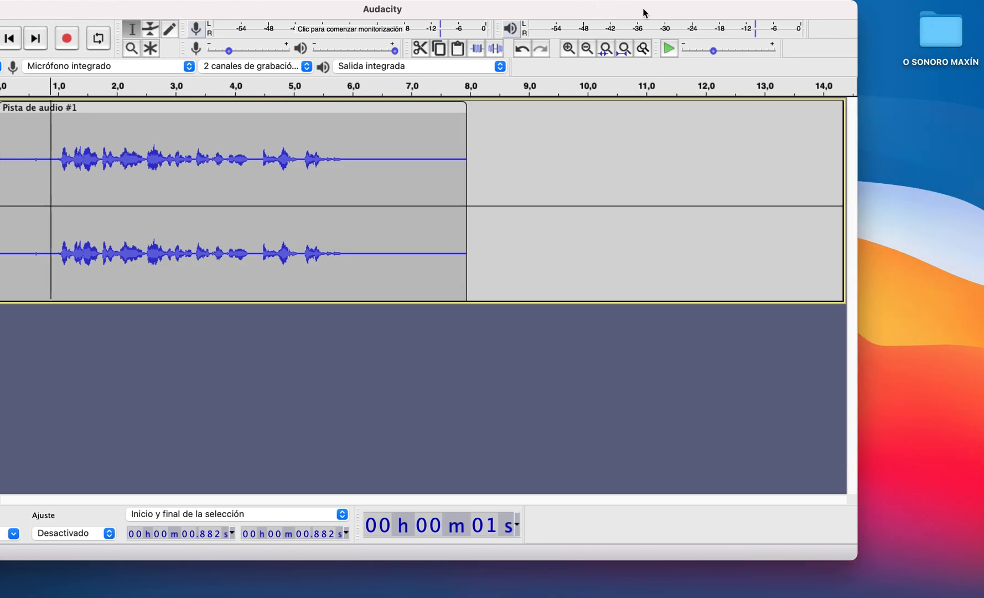
pyautogui.click(938, 30)
pyautogui.doubleClick(938, 30)
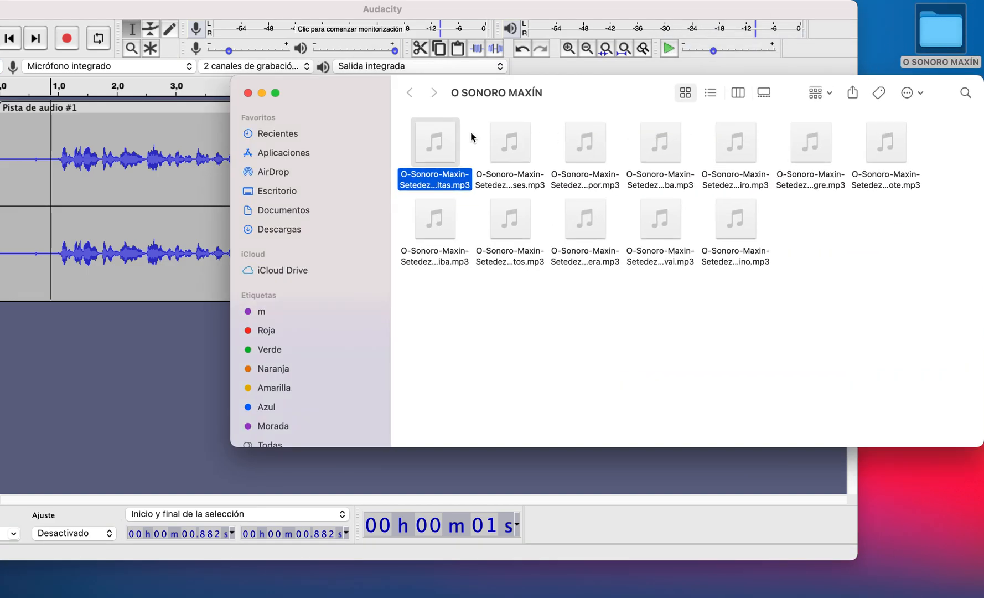
pyautogui.moveTo(438, 145); pyautogui.dragTo(138, 342)
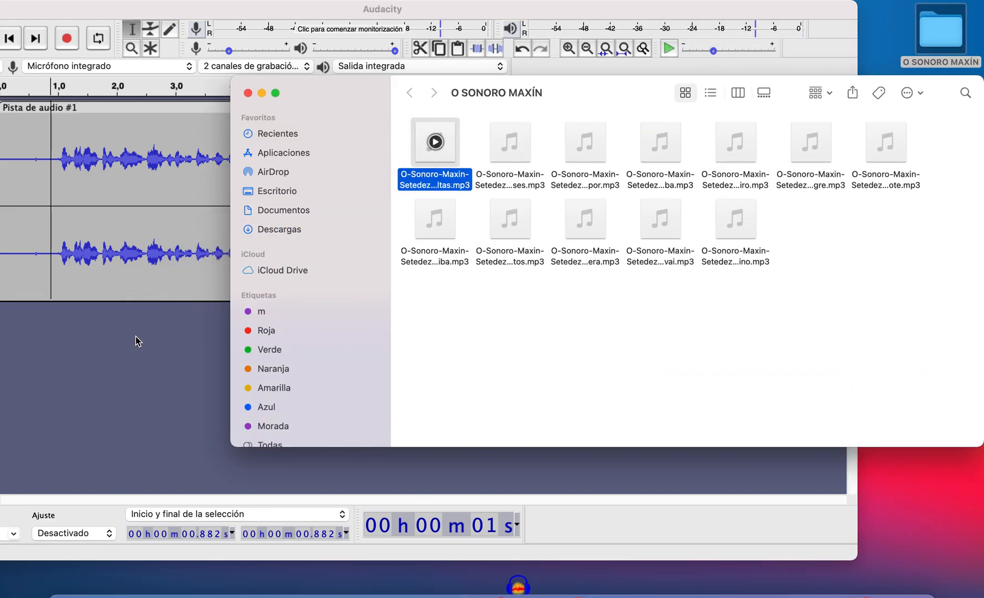
pyautogui.click(267, 96)
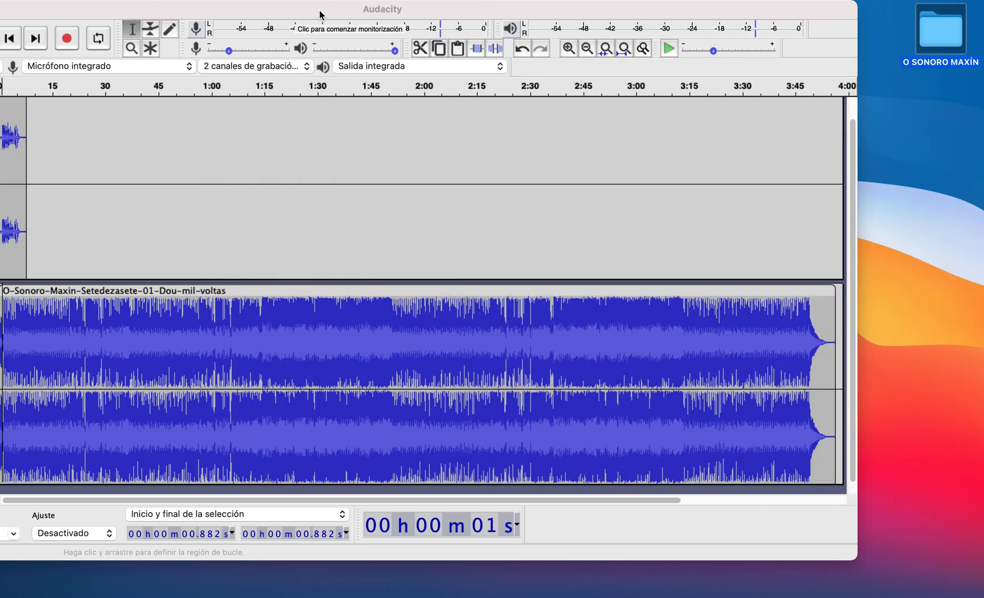
# Step: Bring the whole Audacity window back into view and trim the end of the song clip to about 13 s
pyautogui.moveTo(322, 13); pyautogui.dragTo(490, 12)
pyautogui.moveTo(736, 11); pyautogui.dragTo(699, 8)
pyautogui.moveTo(965, 307); pyautogui.dragTo(172, 334)
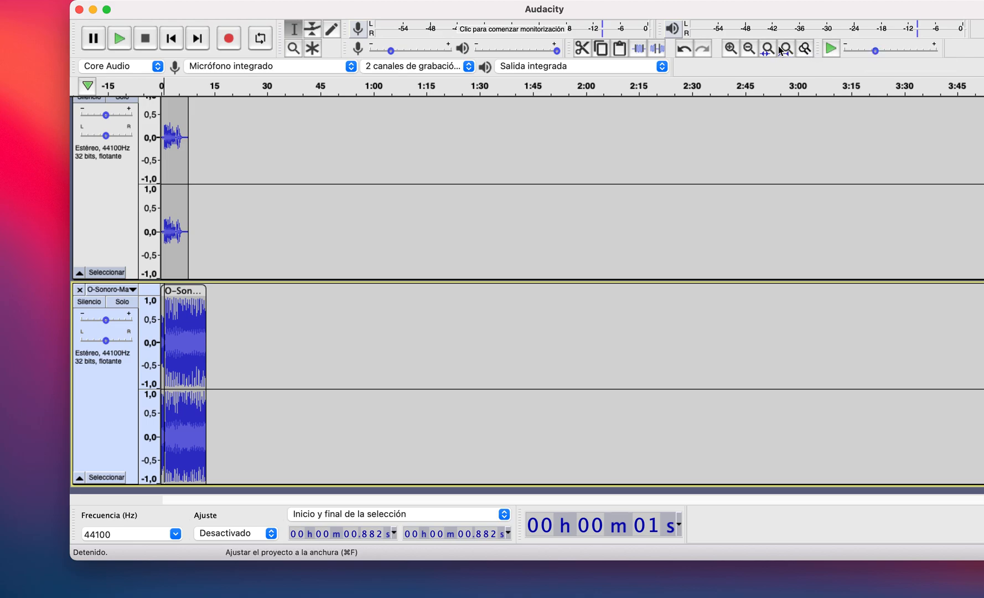
# Step: Shift the voice clip along the timeline so that it starts at about 2 s
pyautogui.click(734, 52)
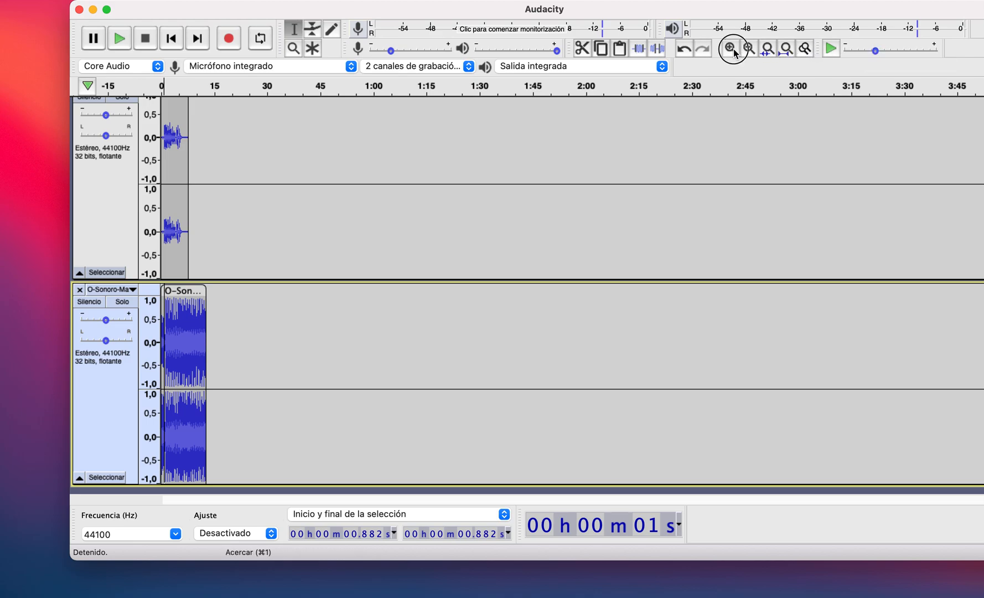
pyautogui.click(734, 52)
pyautogui.click(734, 52)
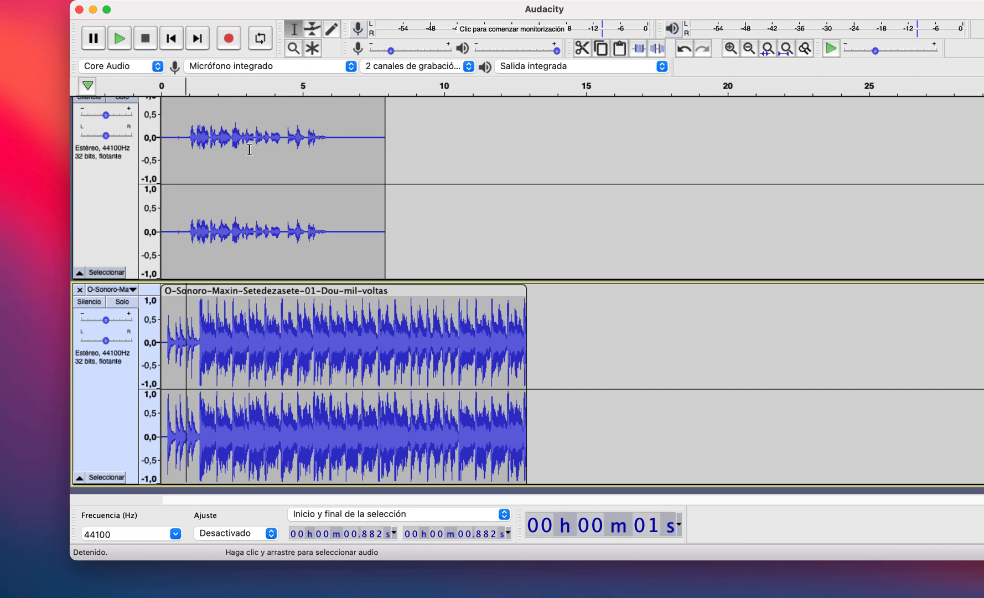
pyautogui.scroll(1, 256, 159)
pyautogui.moveTo(250, 108); pyautogui.dragTo(306, 113)
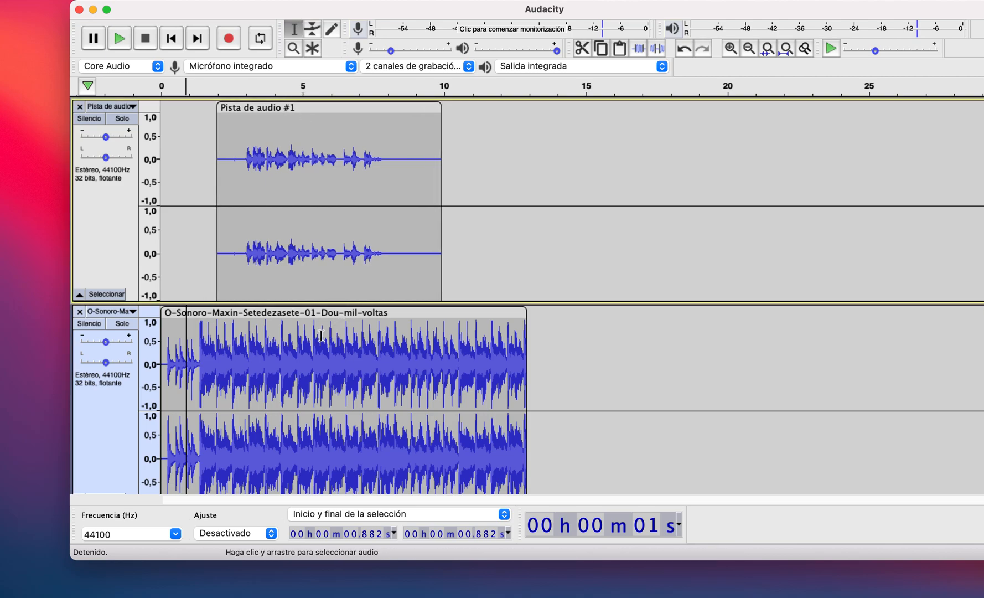
# Step: Lower the song's volume envelope to about one third, curving down from about 1.3 s to 2 s
pyautogui.click(313, 29)
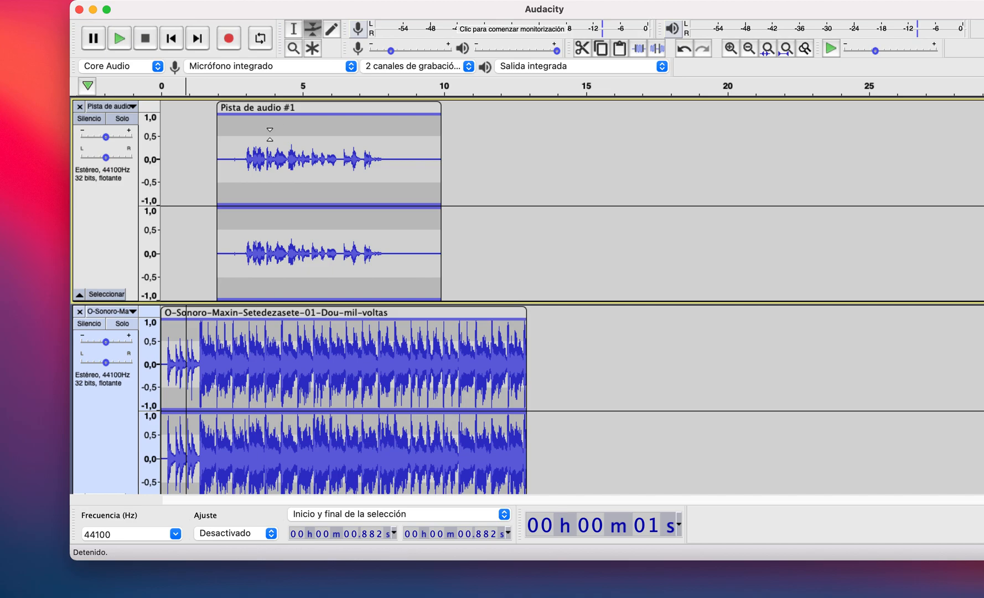
pyautogui.click(197, 321)
pyautogui.moveTo(211, 305); pyautogui.dragTo(218, 327)
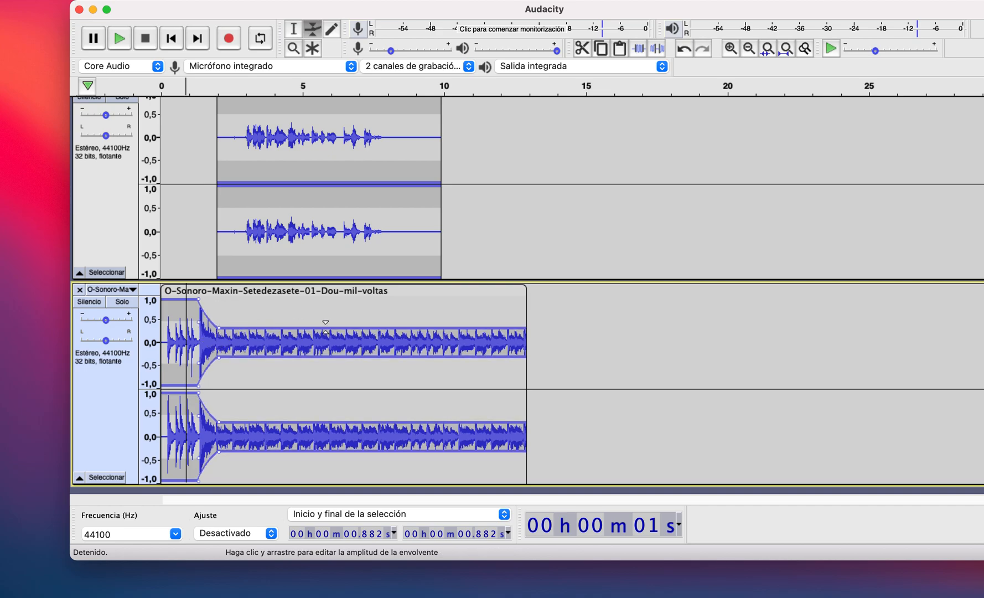
# Step: Raise the song's envelope to full volume at about 10 s, fade it out from about 12 s to the end, and play the mix
pyautogui.moveTo(439, 327); pyautogui.dragTo(445, 298)
pyautogui.click(500, 299)
pyautogui.moveTo(521, 299); pyautogui.dragTo(523, 341)
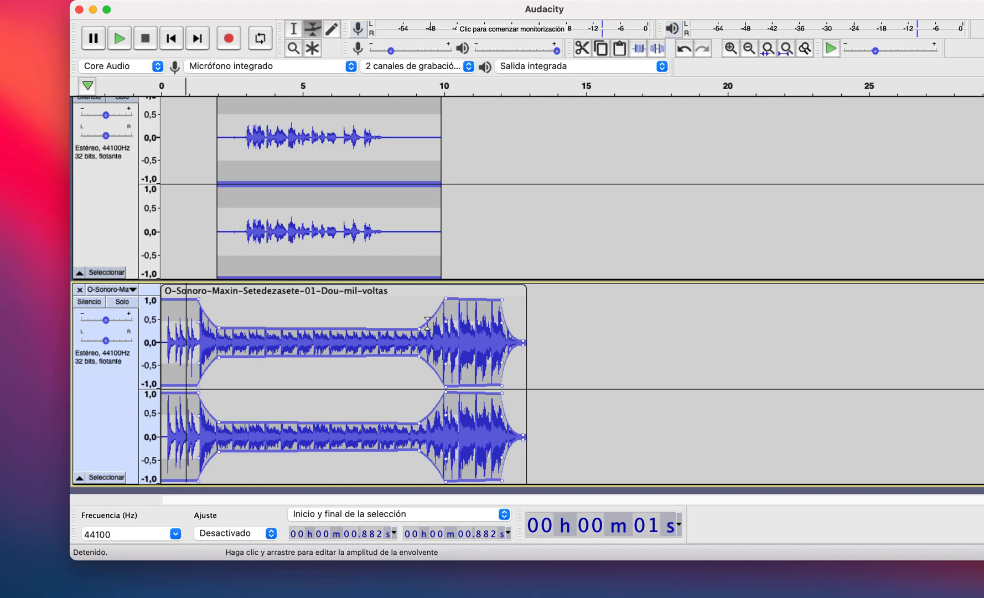
pyautogui.click(501, 299)
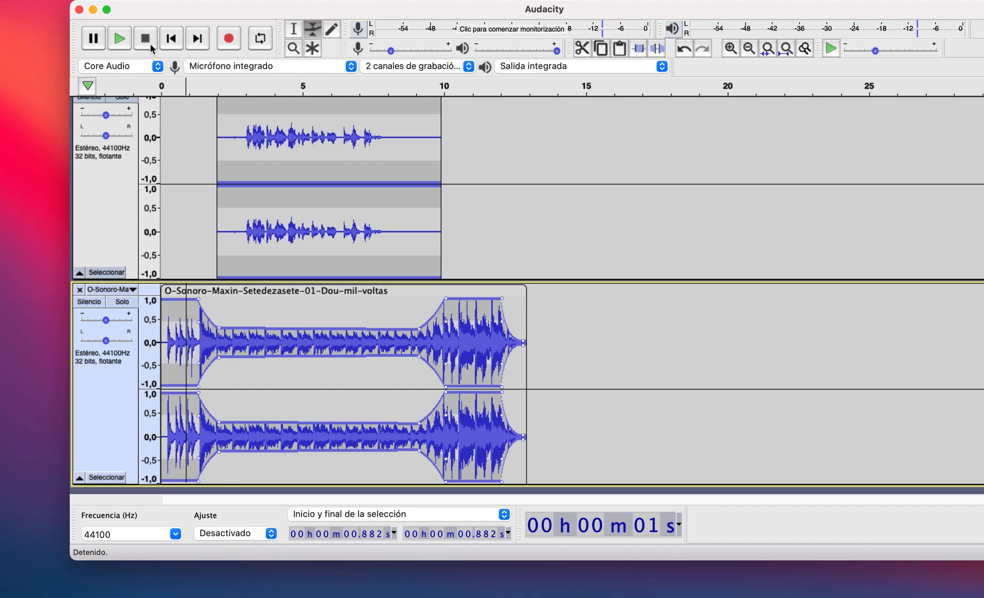
pyautogui.click(120, 47)
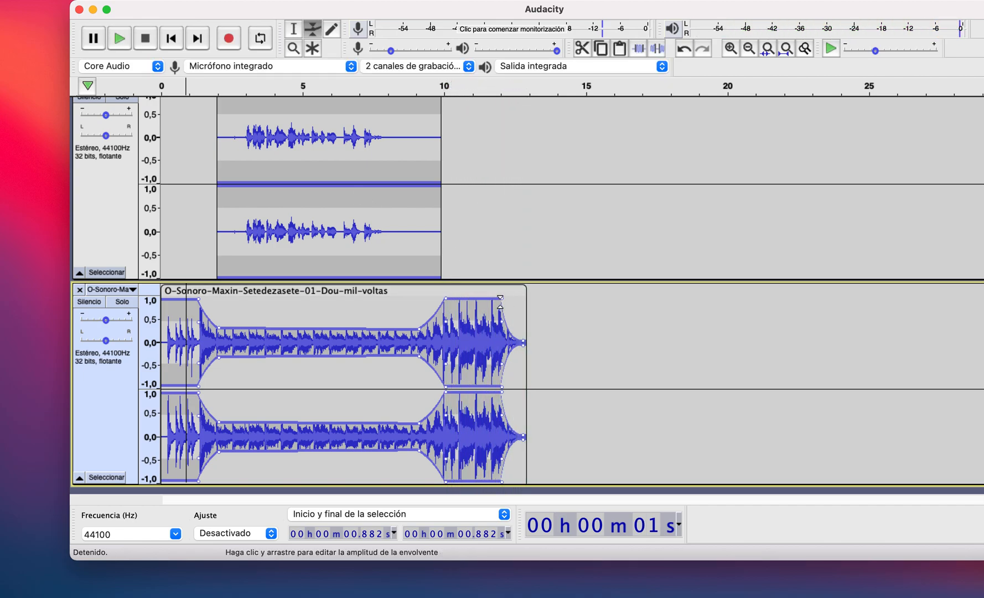
# Step: Reshape the song's envelope to stay at about 0.15 between 2.4 s and 8 s, peak near 9.3 s, and fade towards the end
pyautogui.moveTo(501, 300); pyautogui.dragTo(383, 335)
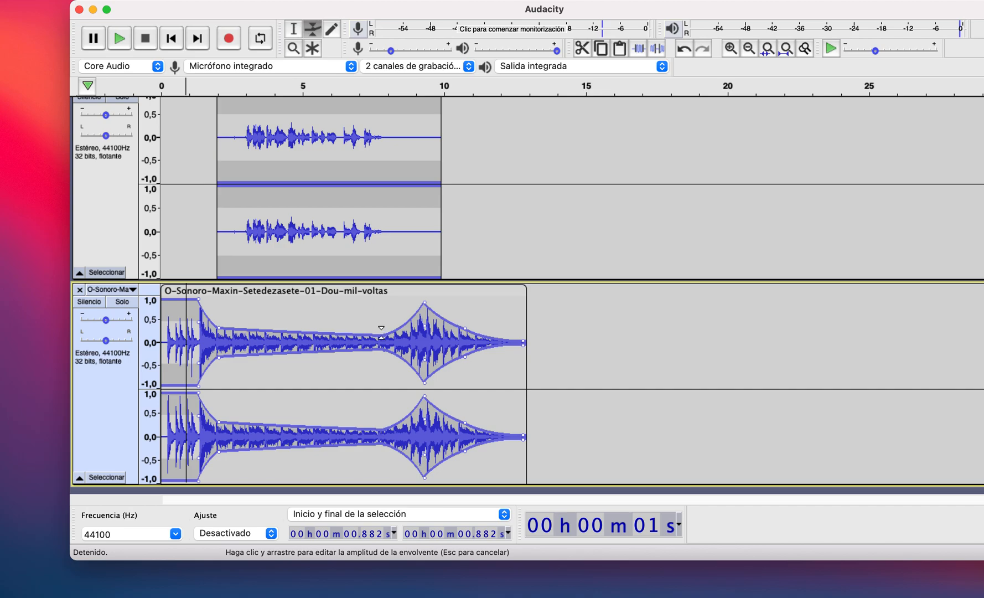
pyautogui.moveTo(217, 326); pyautogui.dragTo(229, 335)
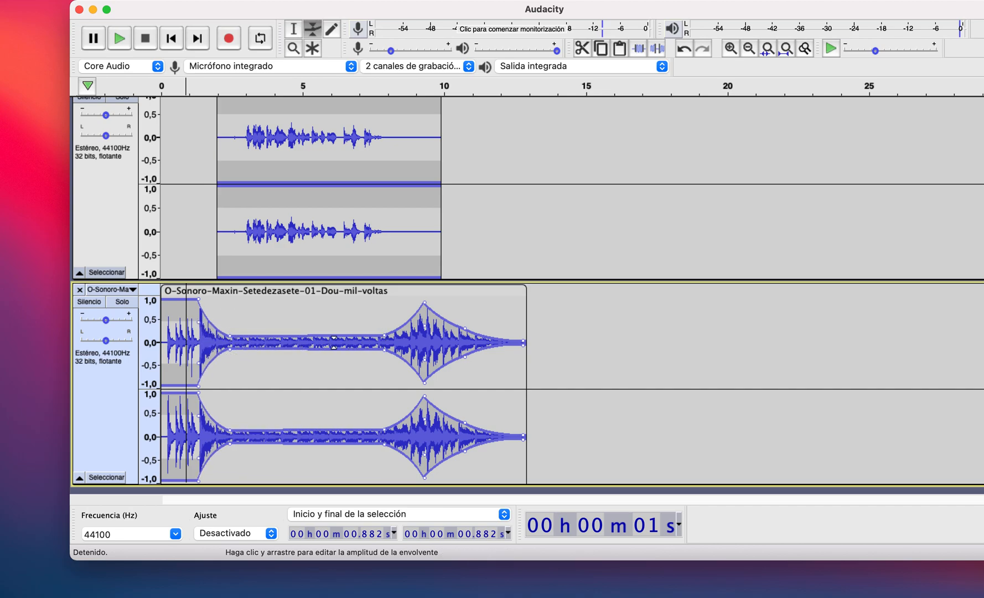
pyautogui.moveTo(385, 336); pyautogui.dragTo(385, 338)
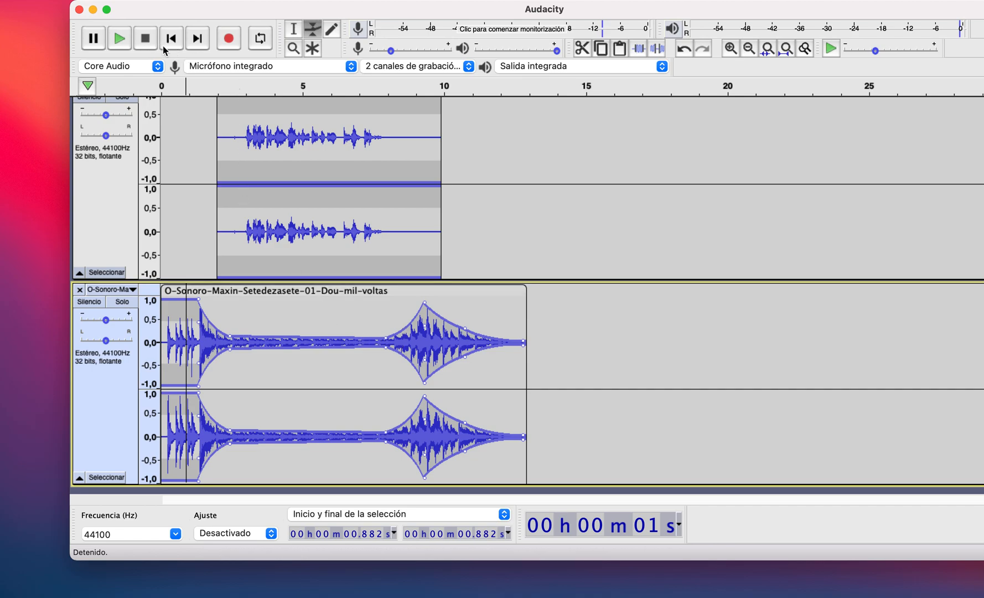
# Step: Play the mix of voice and song from about 1.3 s with the Selection tool active
pyautogui.click(294, 32)
pyautogui.scroll(1, 197, 131)
pyautogui.click(197, 131)
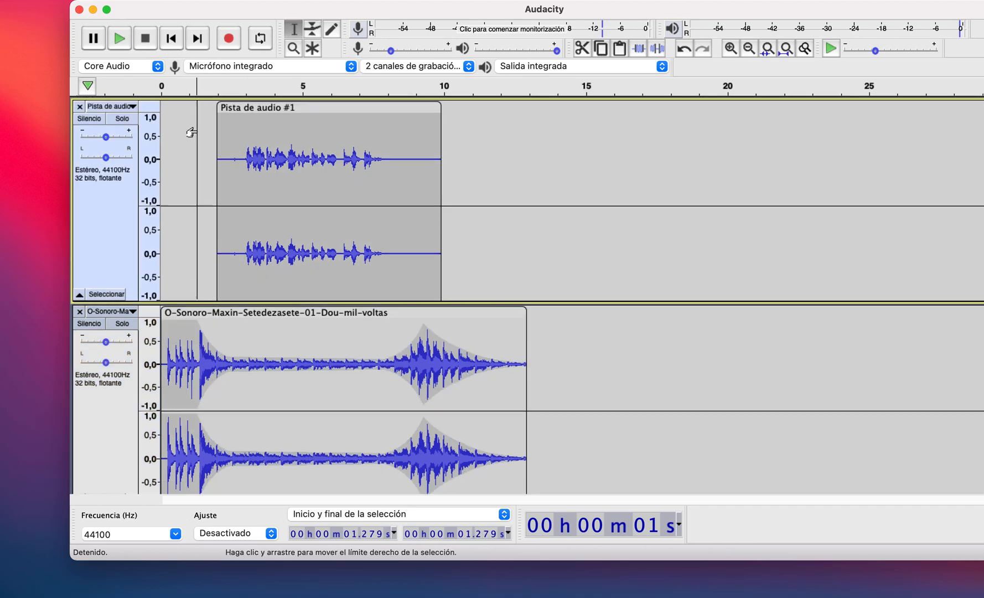
pyautogui.press('space')
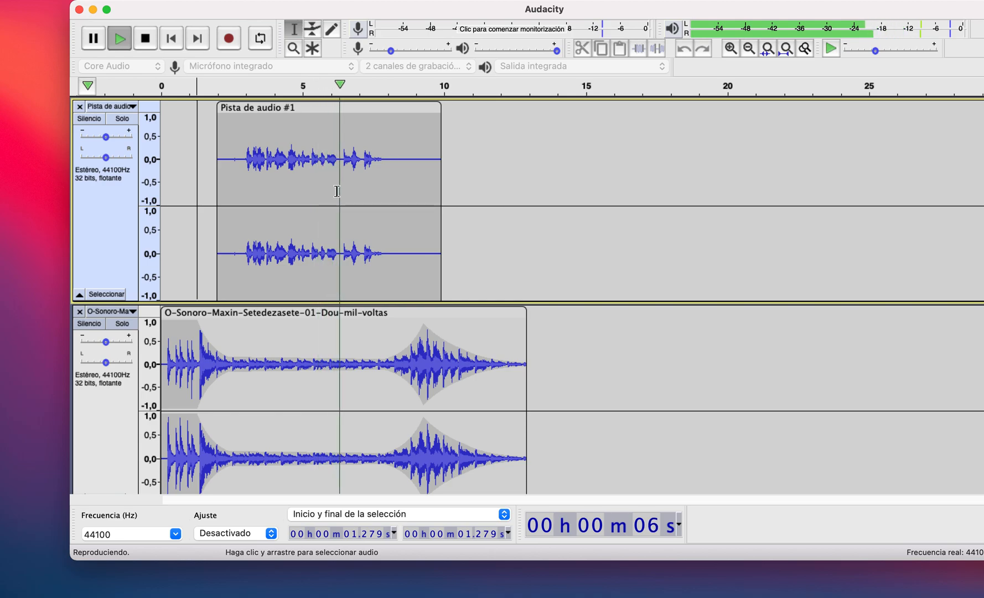
pyautogui.press('space')
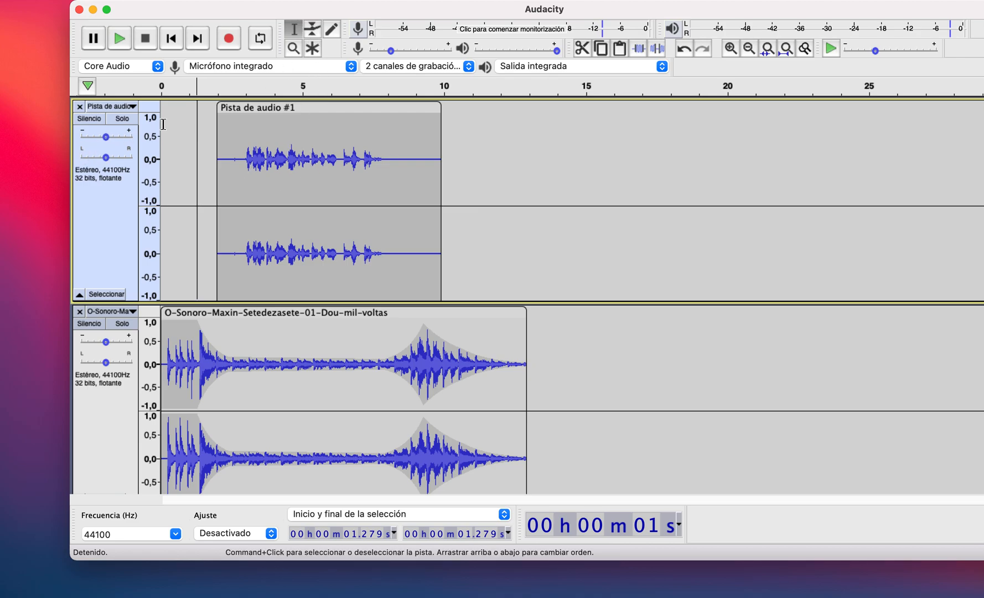
# Step: Add an envelope point at about 4.5 s in the voice clip and raise the voice track's gain
pyautogui.click(316, 32)
pyautogui.moveTo(288, 136)
pyautogui.mouseDown()
pyautogui.moveTo(289, 113)
pyautogui.moveTo(289, 137)
pyautogui.mouseUp()
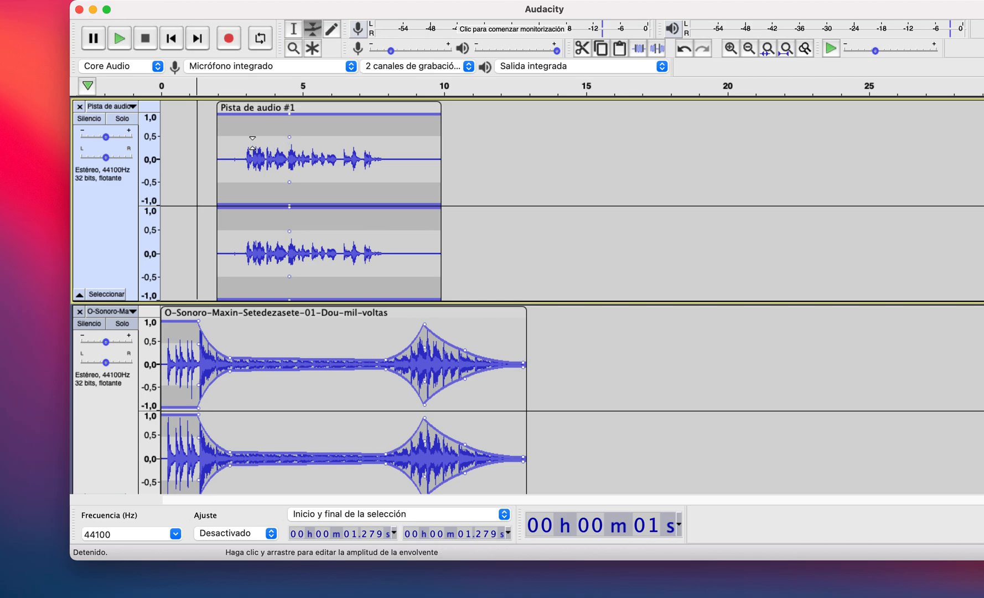
pyautogui.click(106, 137)
pyautogui.moveTo(106, 140); pyautogui.dragTo(119, 140)
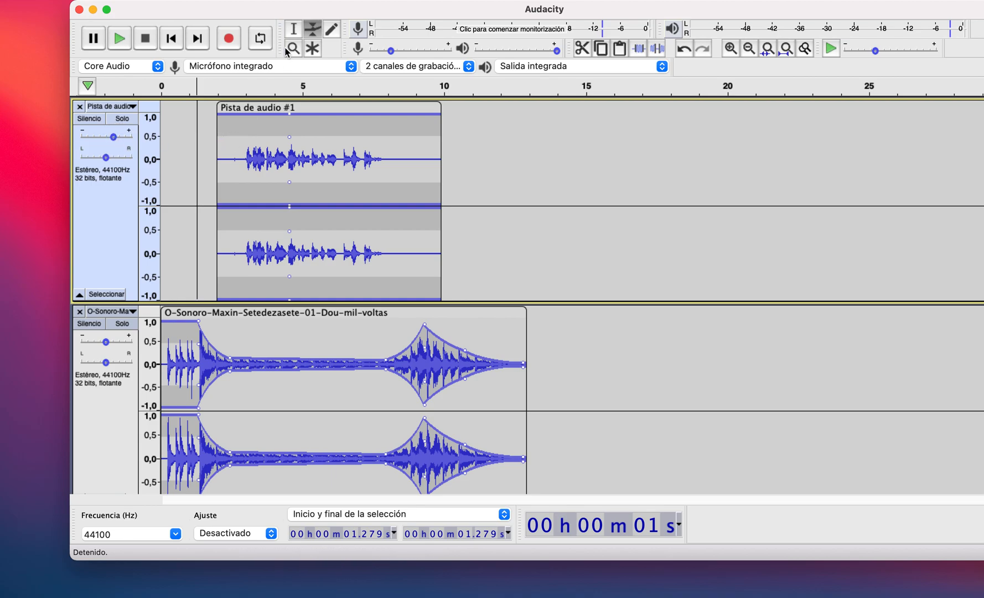
# Step: Play the mix from about 1.1 s to check the louder voice against the song
pyautogui.click(293, 29)
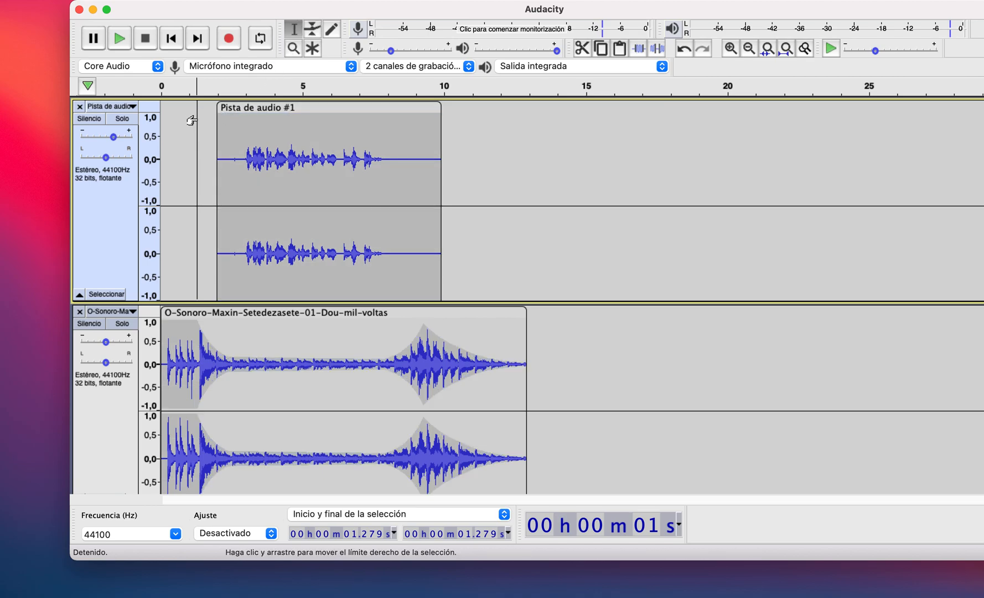
pyautogui.click(194, 120)
pyautogui.press('space')
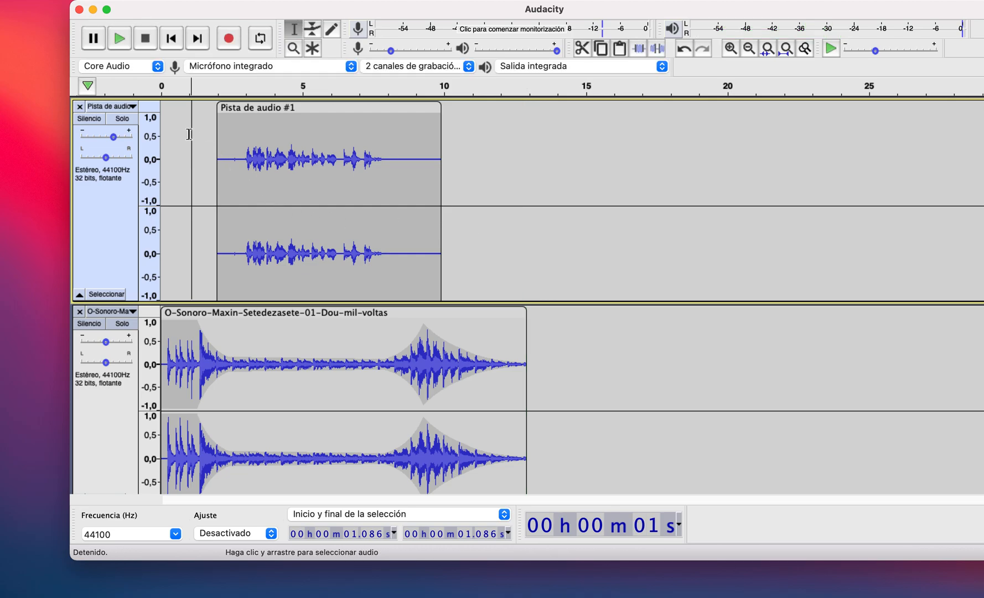
# Step: Place the cursor at about 0.17 s in the voice track and switch to the Envelope tool
pyautogui.click(166, 118)
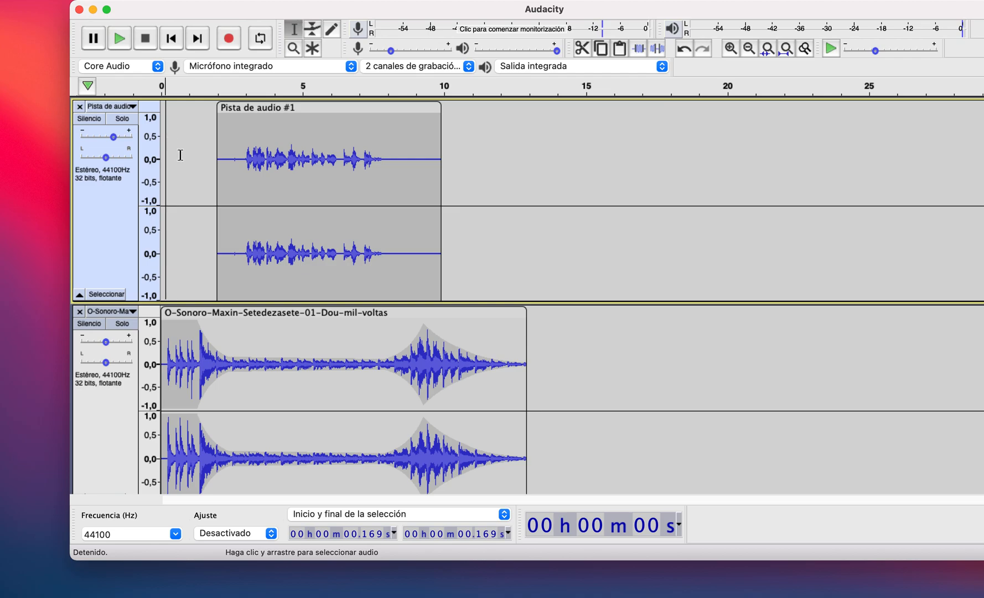
pyautogui.click(313, 28)
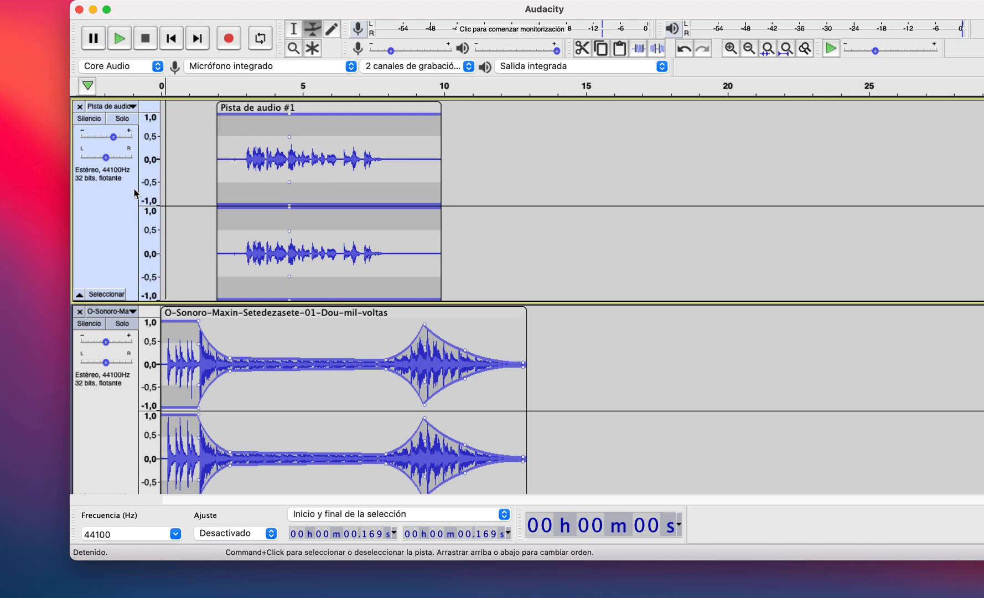
# Step: Export the mix as an MP3 named SINTONÍA ENTRADA PROGRAMA in Escritorio, accepting the stereo mixdown and keeping the metadata tags as they are
pyautogui.moveTo(116, 139)
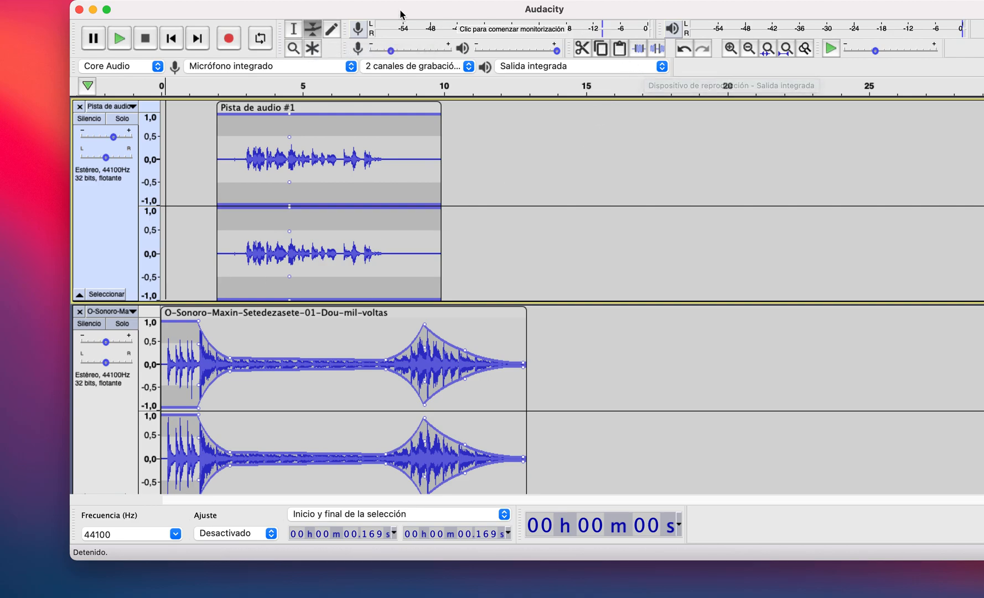
pyautogui.click(113, 1)
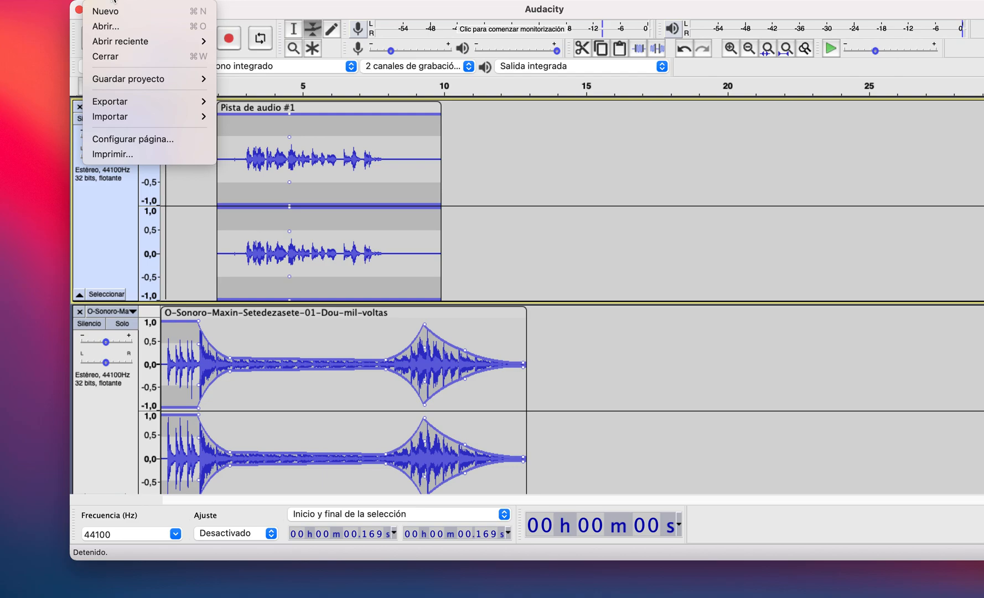
pyautogui.moveTo(138, 102)
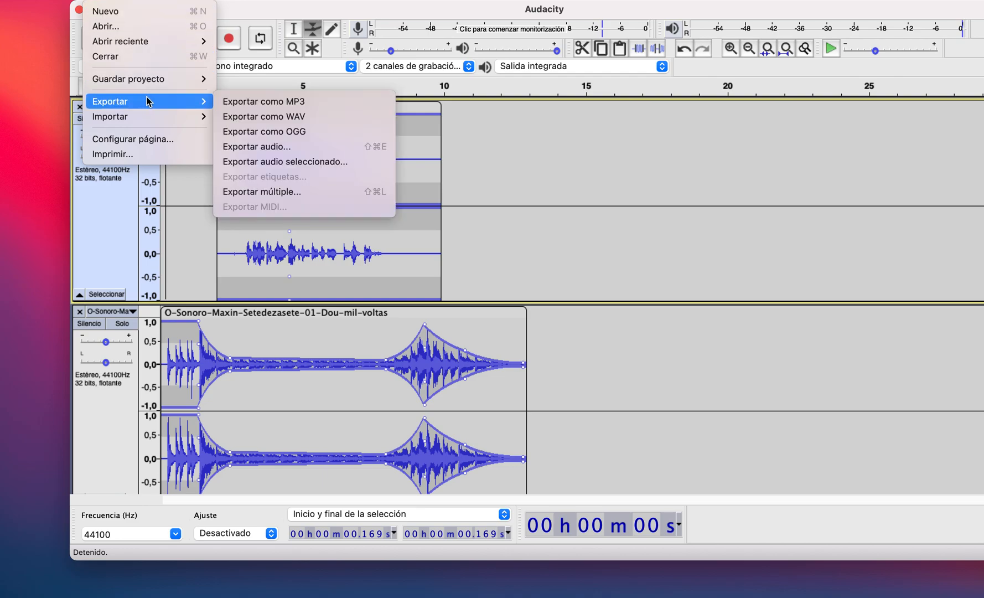
pyautogui.click(254, 103)
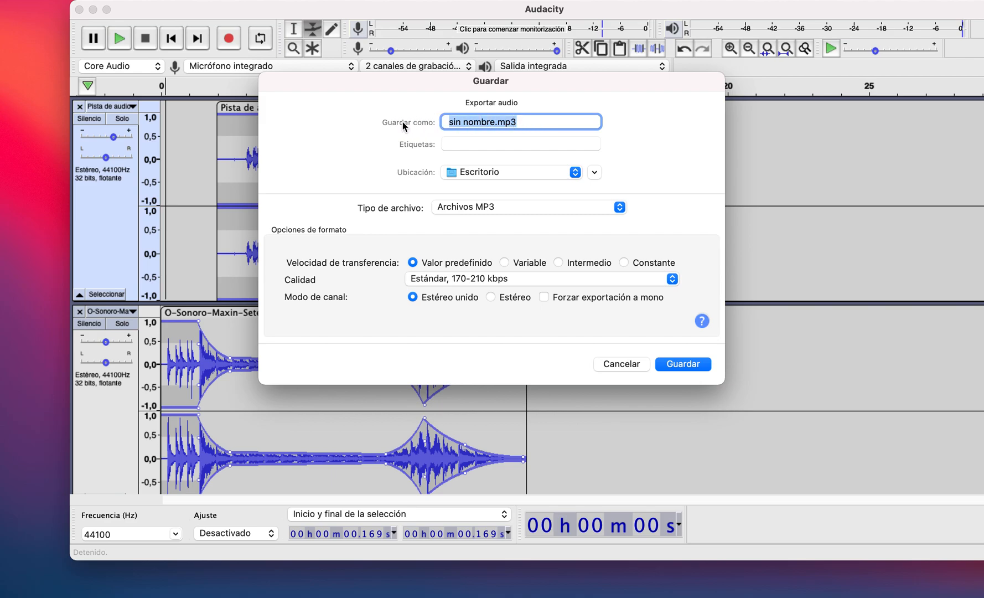
pyautogui.write('SINTONÍA EN')
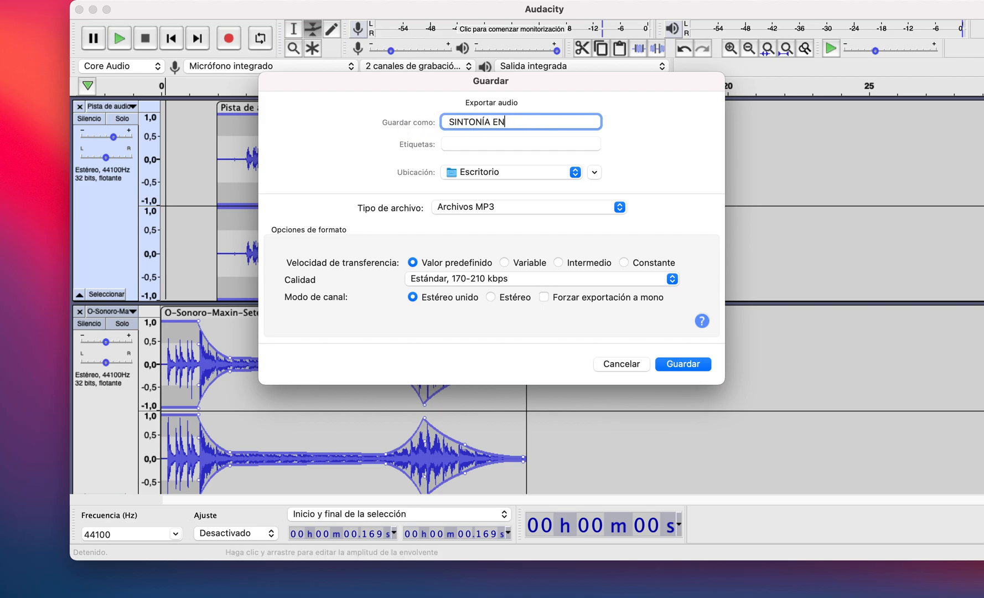
pyautogui.write('TRADA PROGRAMA')
pyautogui.click(692, 369)
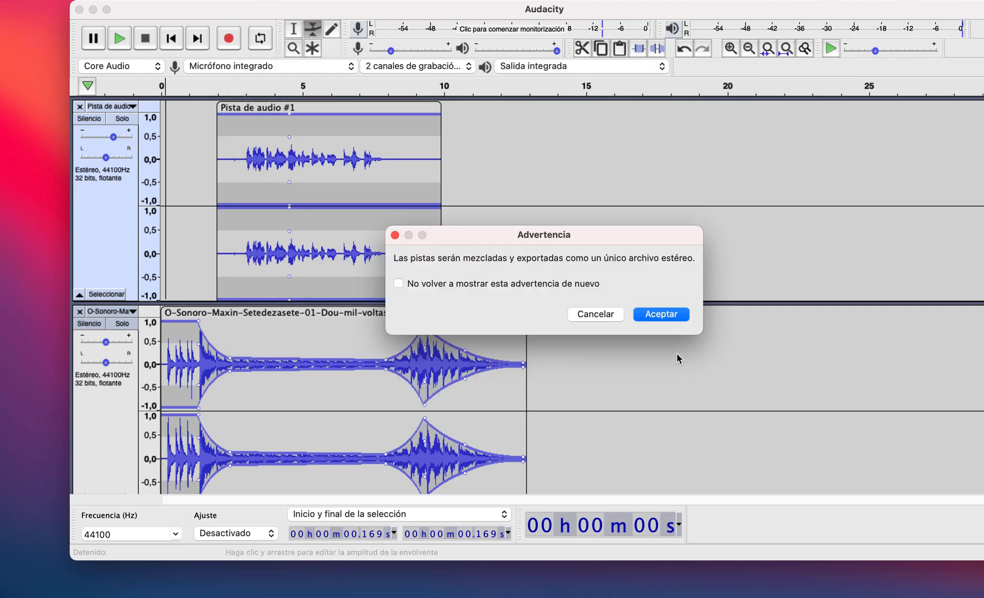
pyautogui.click(659, 316)
pyautogui.click(701, 408)
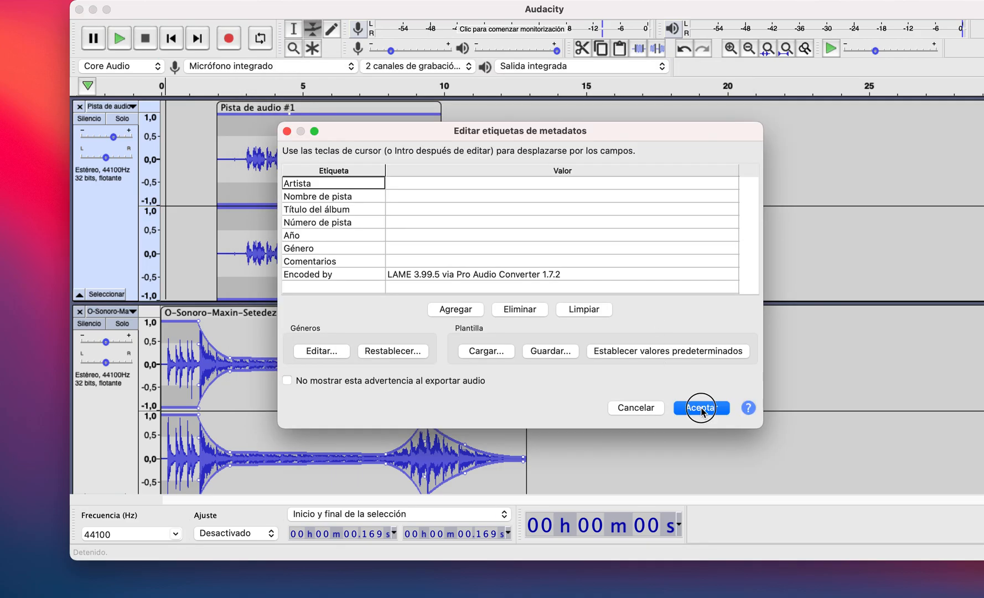
# Step: Close the project and save it as the AUP3 project ENTRADA SINTONÍA PROGRAMA in Escritorio
pyautogui.click(79, 10)
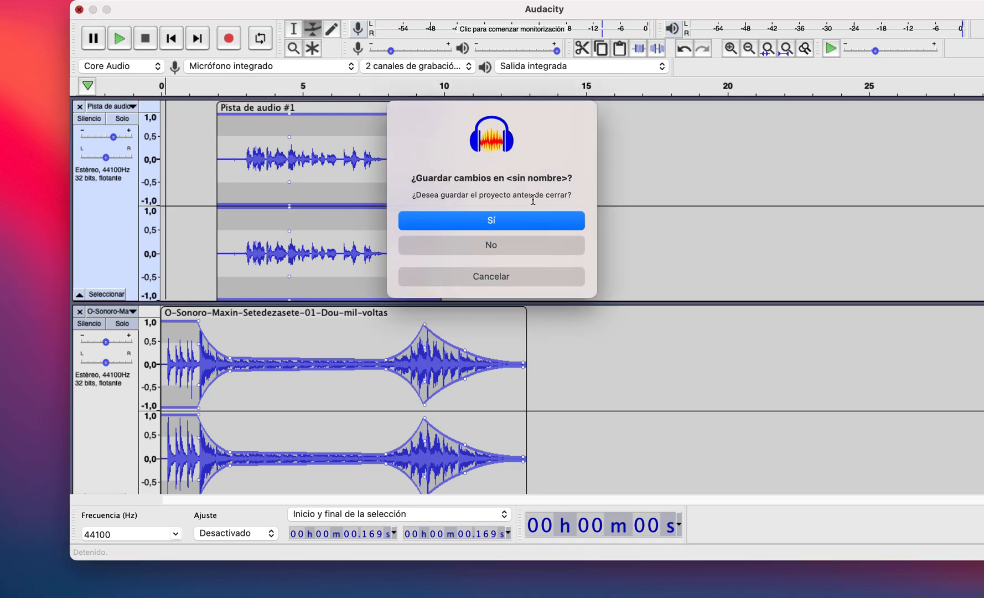
pyautogui.click(491, 222)
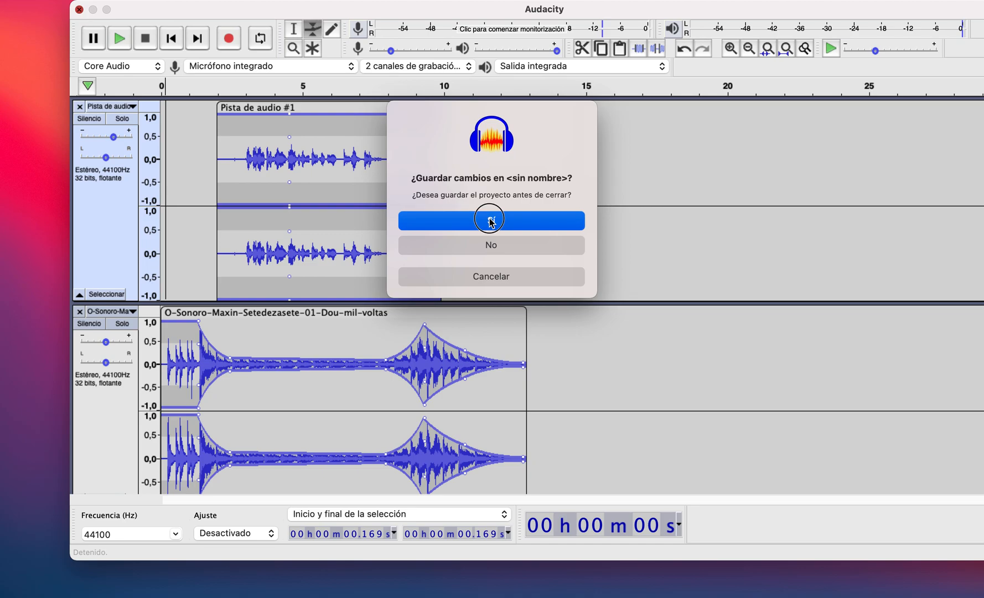
pyautogui.click(714, 326)
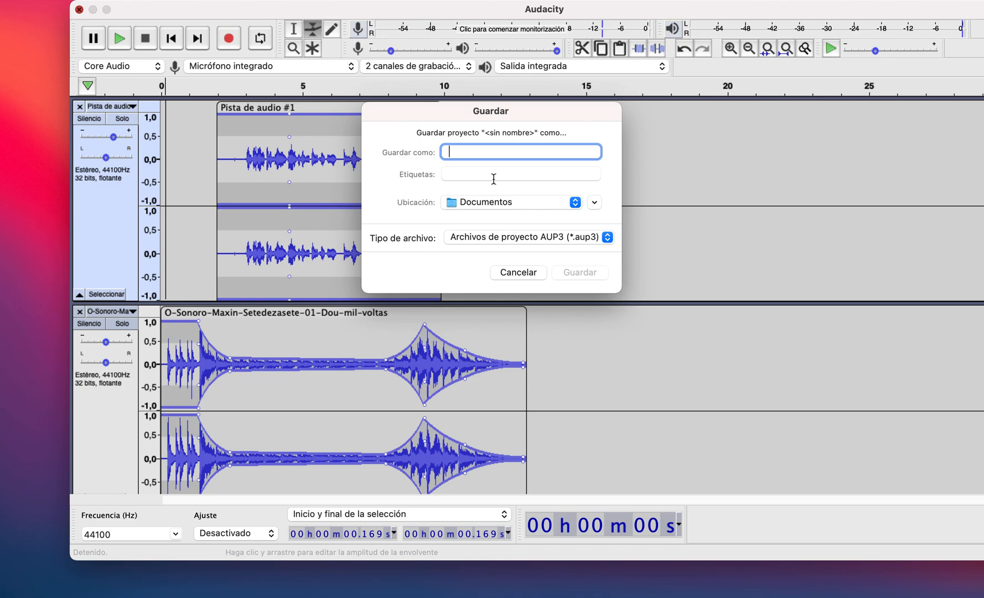
pyautogui.write('ENTRADA')
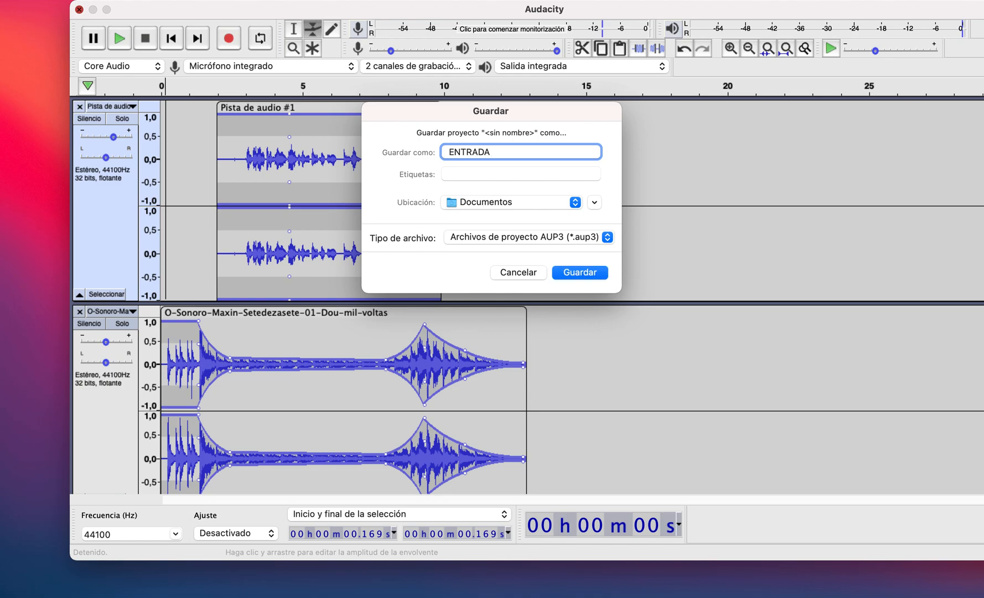
pyautogui.write(' SINTONÍA PROGRAMA')
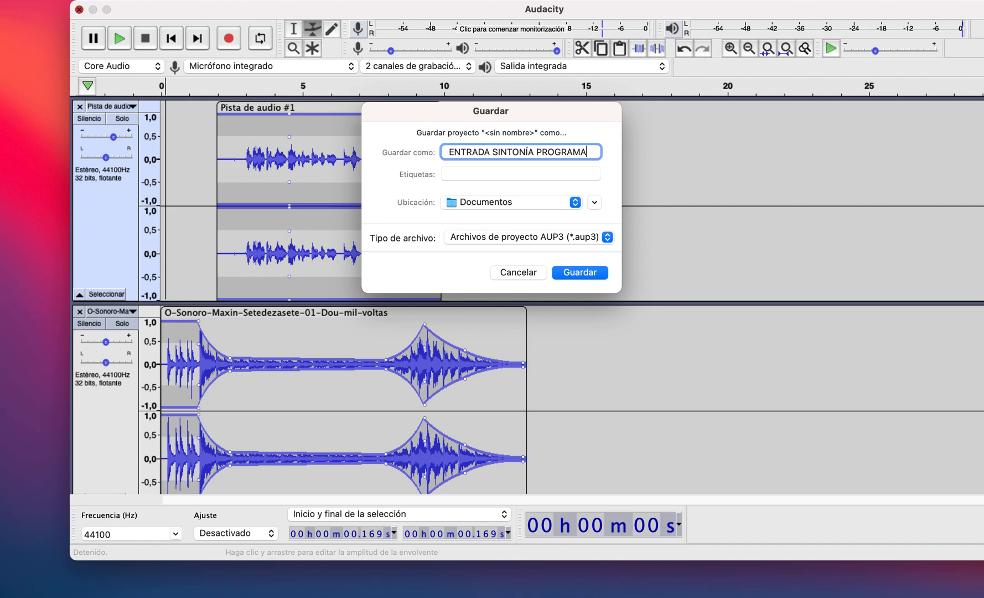
pyautogui.click(575, 205)
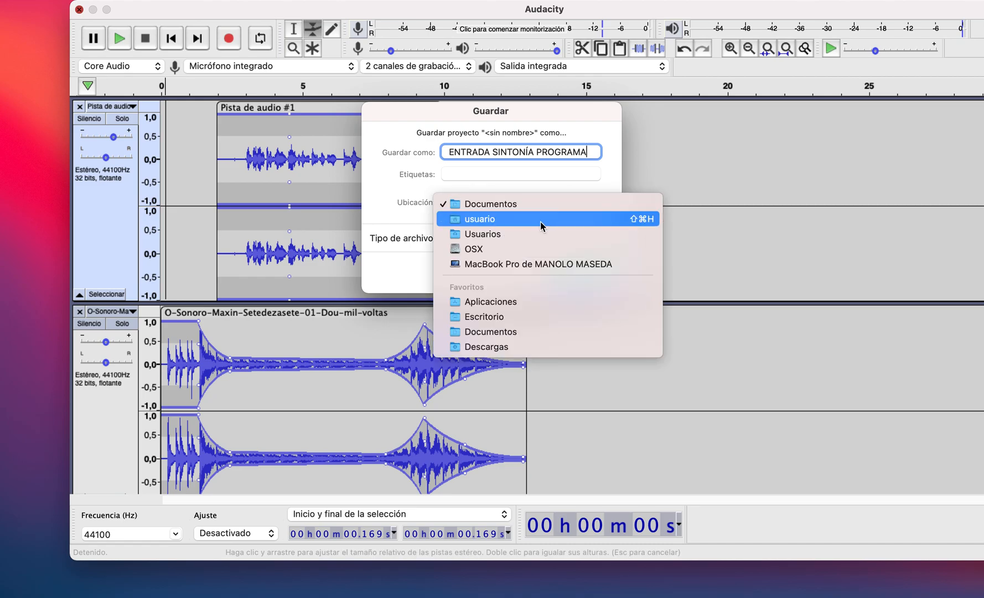
pyautogui.click(584, 317)
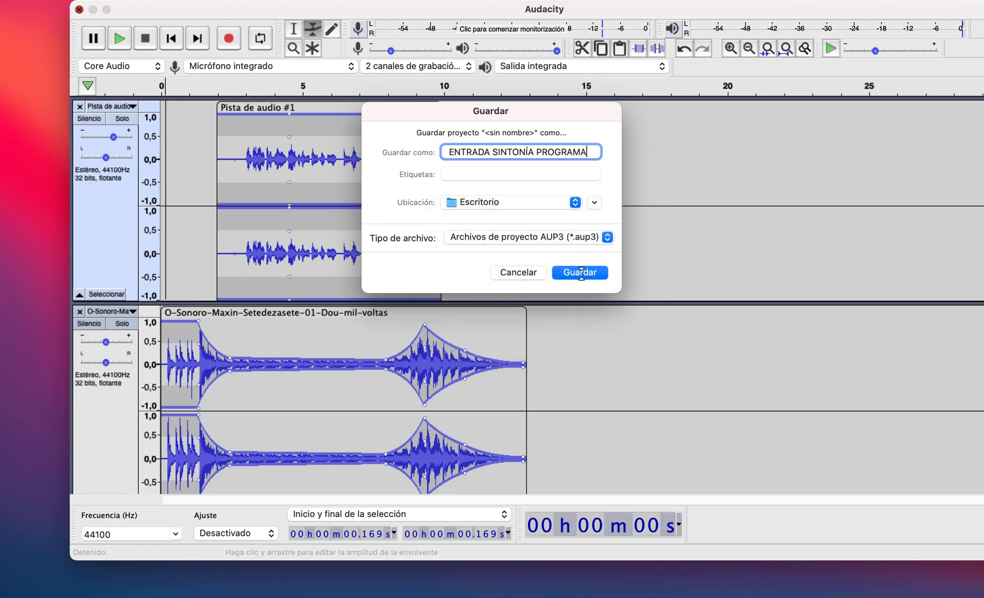
pyautogui.click(584, 273)
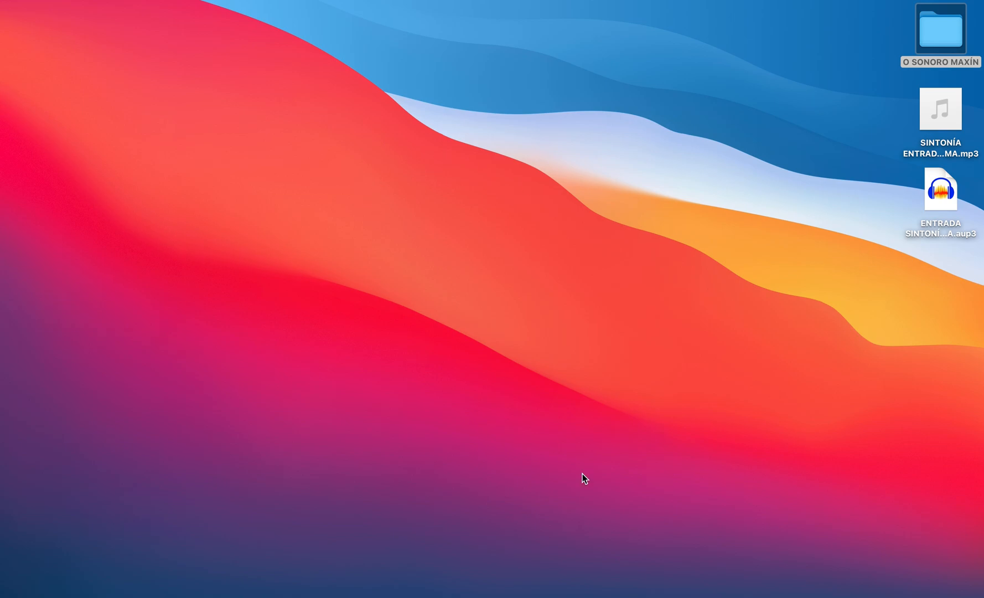
pyautogui.moveTo(781, 596)
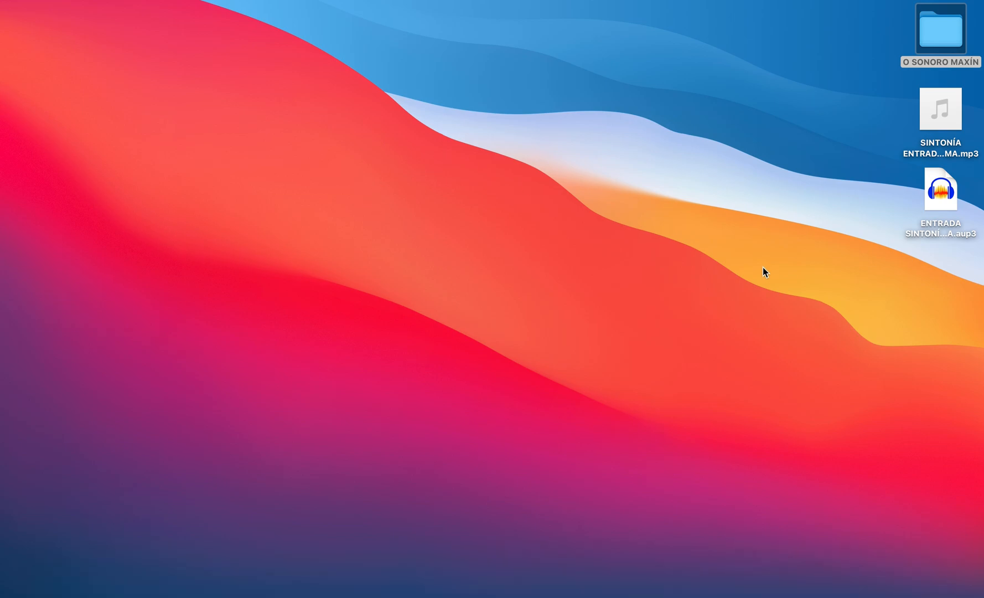